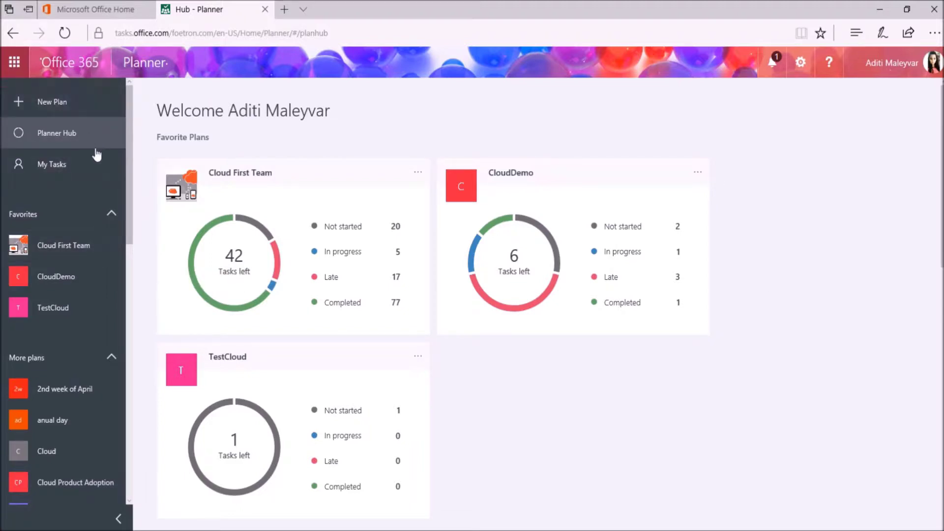
- Open the Cloud Product Adoption plan in Planner and bring up its more-options menu
{"action": "scroll", "coordinate": [83, 177], "scroll_direction": "down", "scroll_amount": 1}
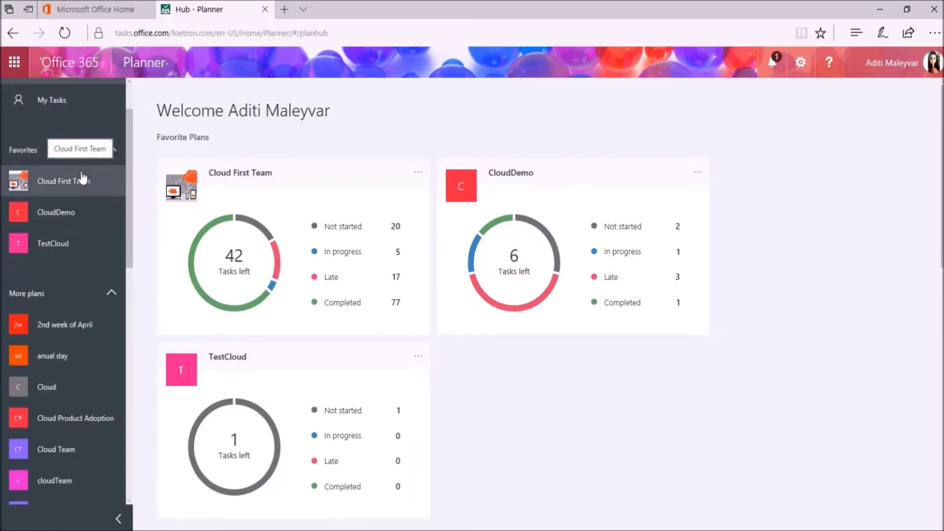
{"action": "scroll", "coordinate": [82, 178], "scroll_direction": "down", "scroll_amount": 3}
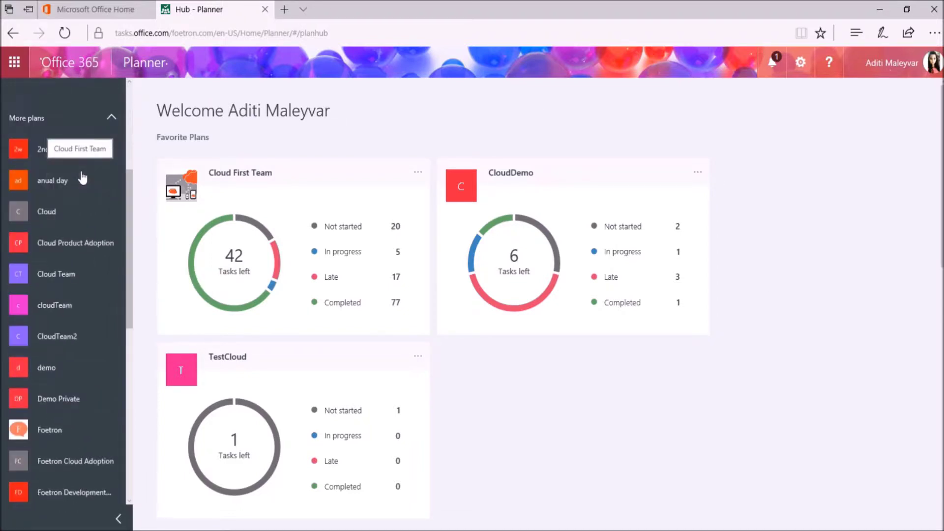
{"action": "left_click", "coordinate": [62, 243]}
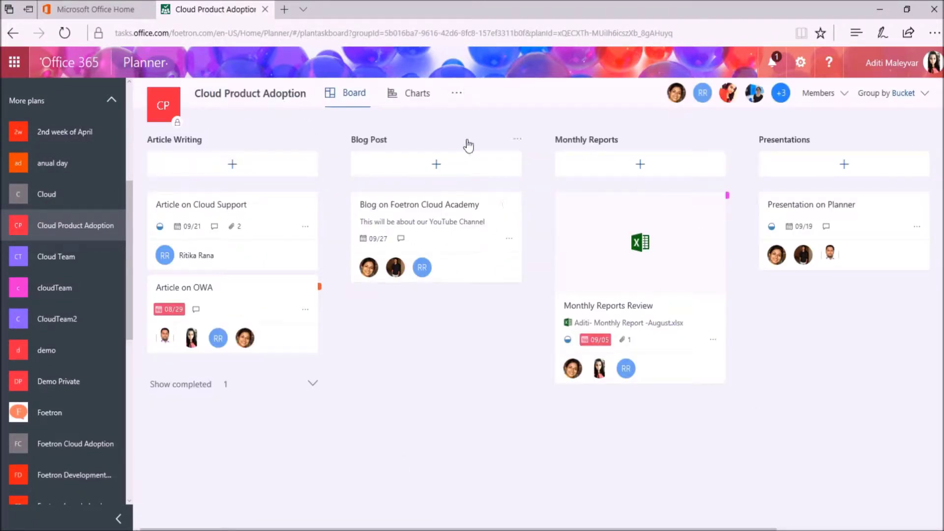
{"action": "left_click", "coordinate": [457, 93]}
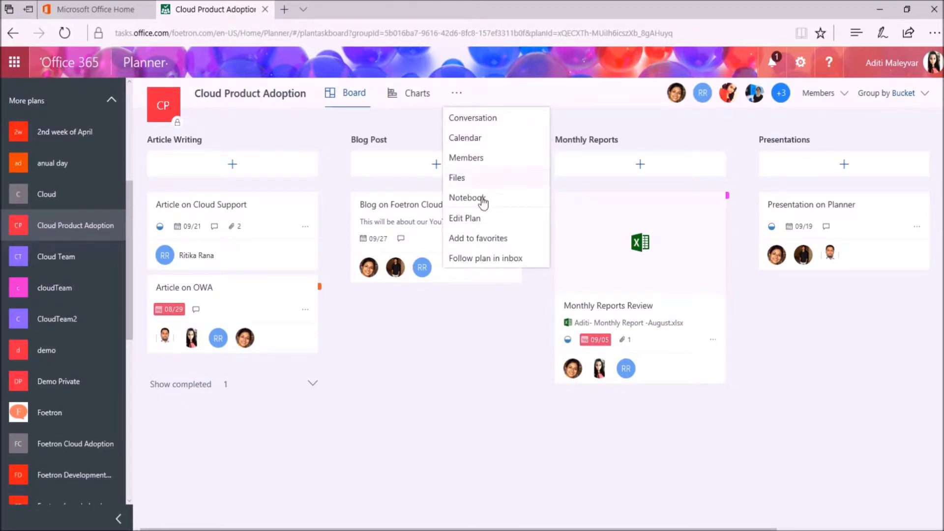
- Show the group's members in Outlook, then open its Connectors list down to Yammer
{"action": "left_click", "coordinate": [465, 157]}
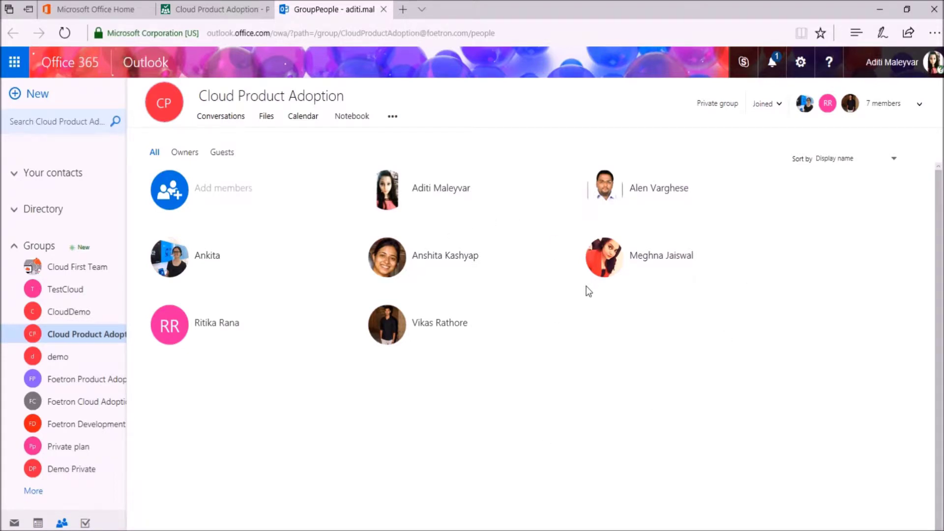
{"action": "left_click", "coordinate": [919, 108]}
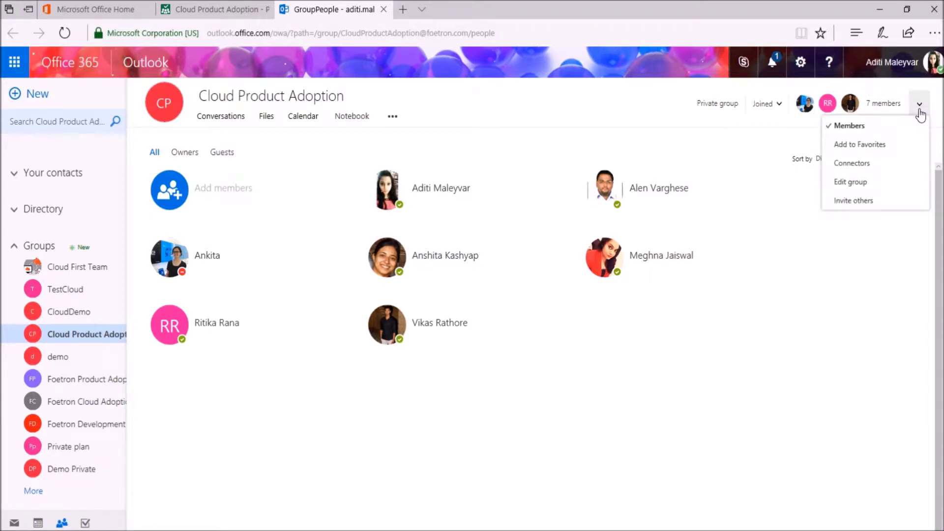
{"action": "left_click", "coordinate": [840, 164]}
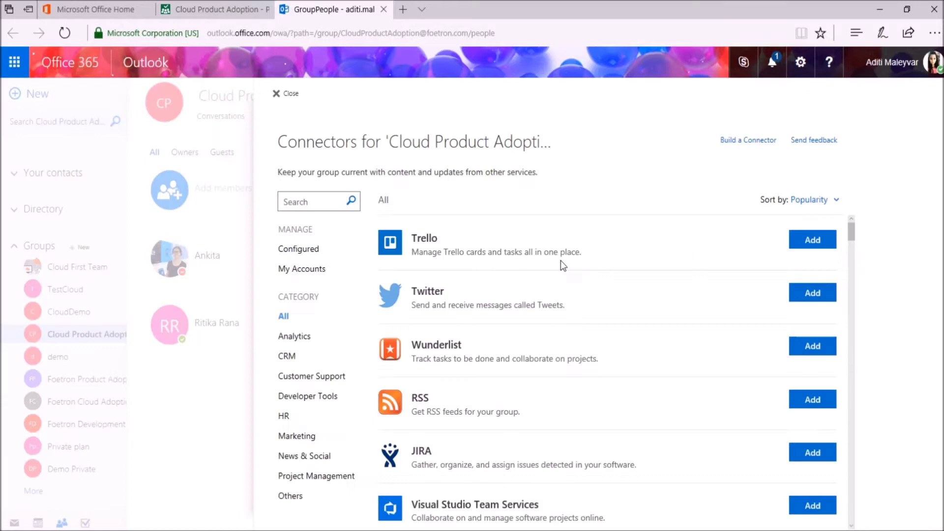
{"action": "scroll", "coordinate": [560, 260], "scroll_direction": "down", "scroll_amount": 1}
{"action": "scroll", "coordinate": [560, 266], "scroll_direction": "down", "scroll_amount": 4}
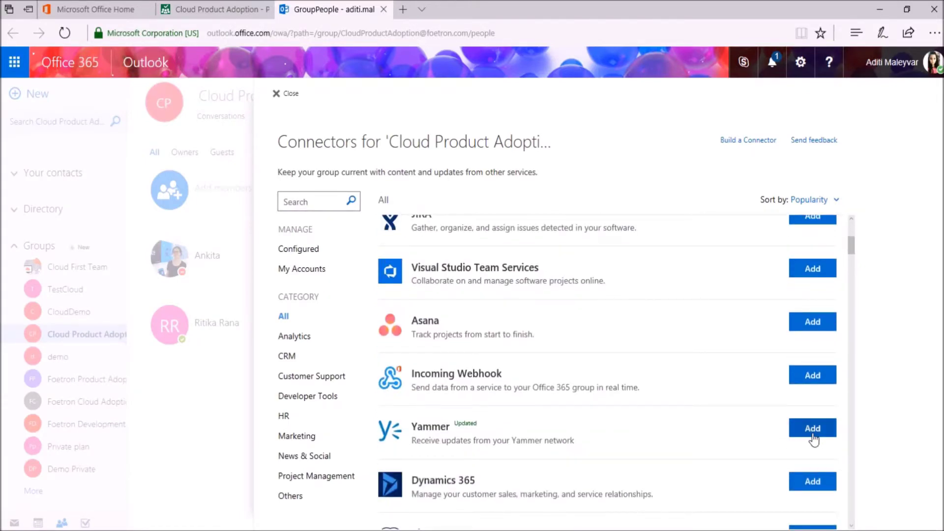
- Add a Yammer connector following Foetron L&D, notifying only for new conversations
{"action": "left_click", "coordinate": [812, 432]}
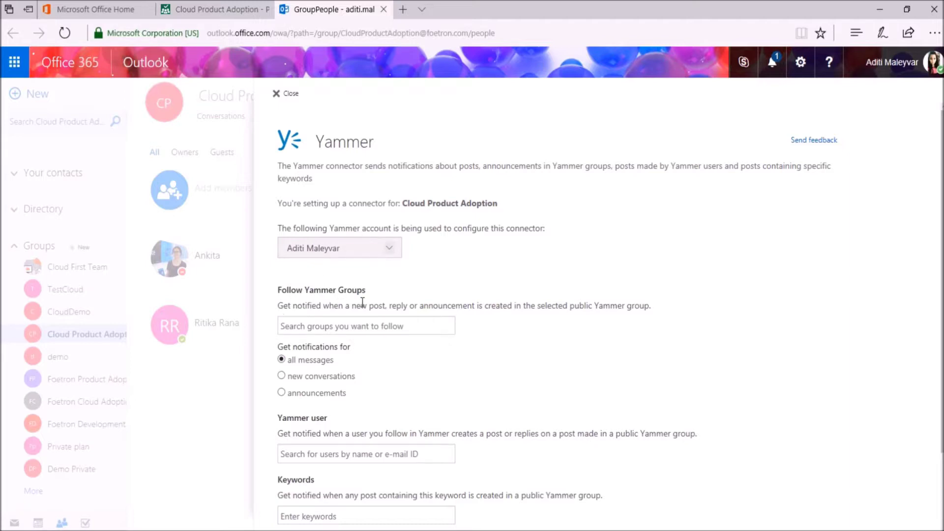
{"action": "left_click", "coordinate": [352, 327]}
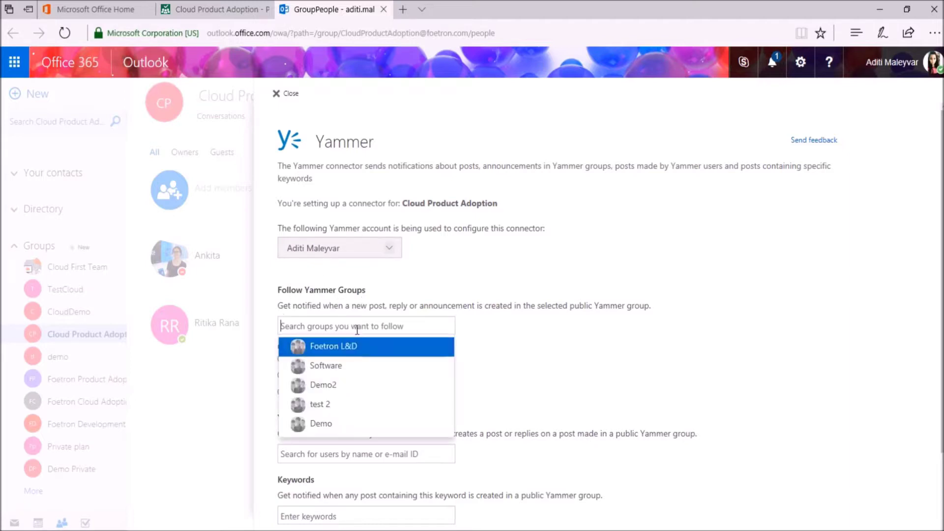
{"action": "left_click", "coordinate": [338, 350]}
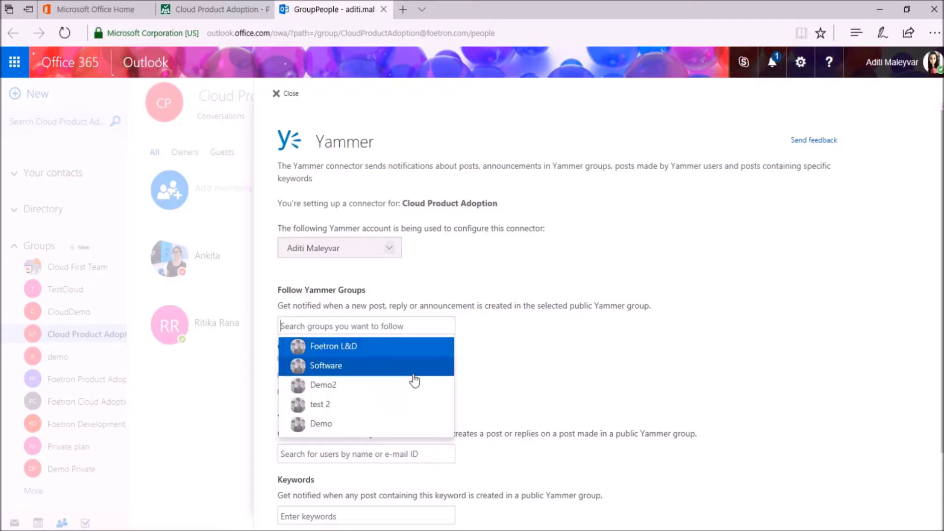
{"action": "left_click", "coordinate": [355, 350]}
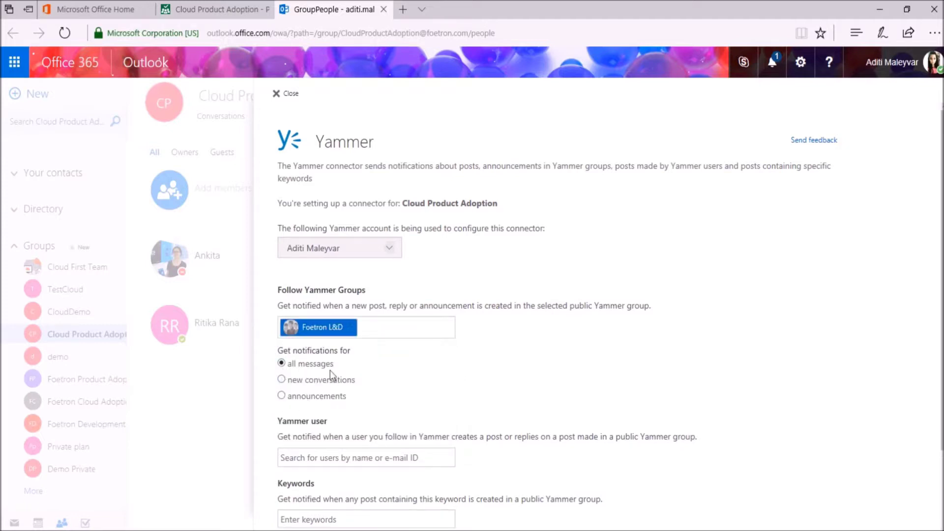
{"action": "left_click", "coordinate": [281, 379]}
{"action": "scroll", "coordinate": [288, 385], "scroll_direction": "down", "scroll_amount": 2}
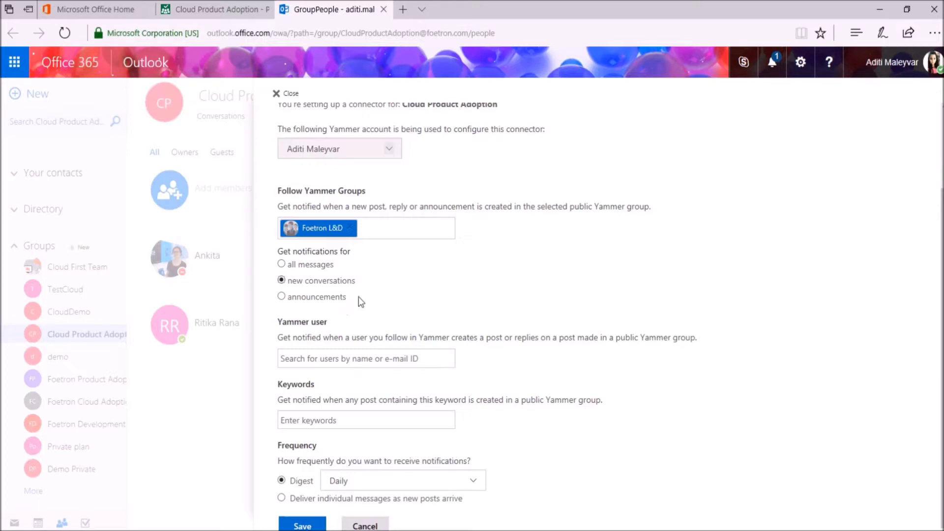
- Add two Yammer users to follow by searching for their names
{"action": "left_click", "coordinate": [348, 357]}
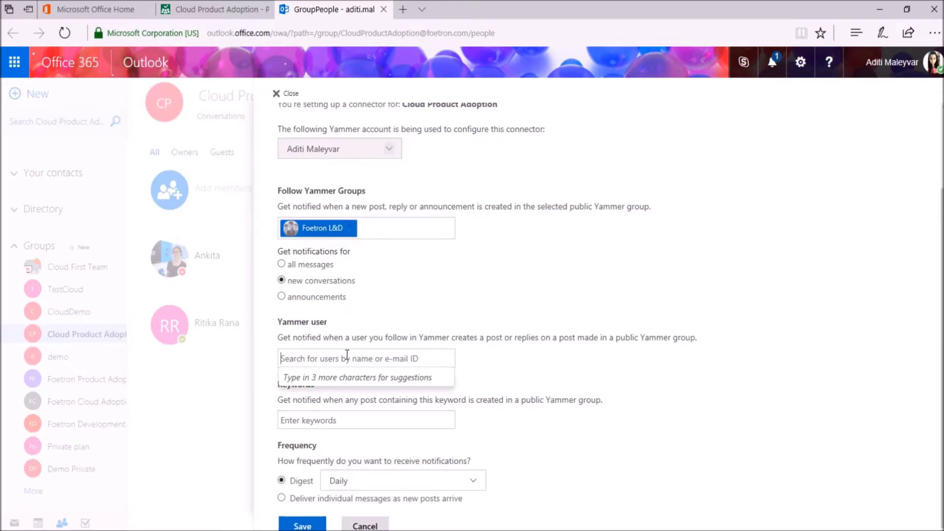
{"action": "type", "text": "V"}
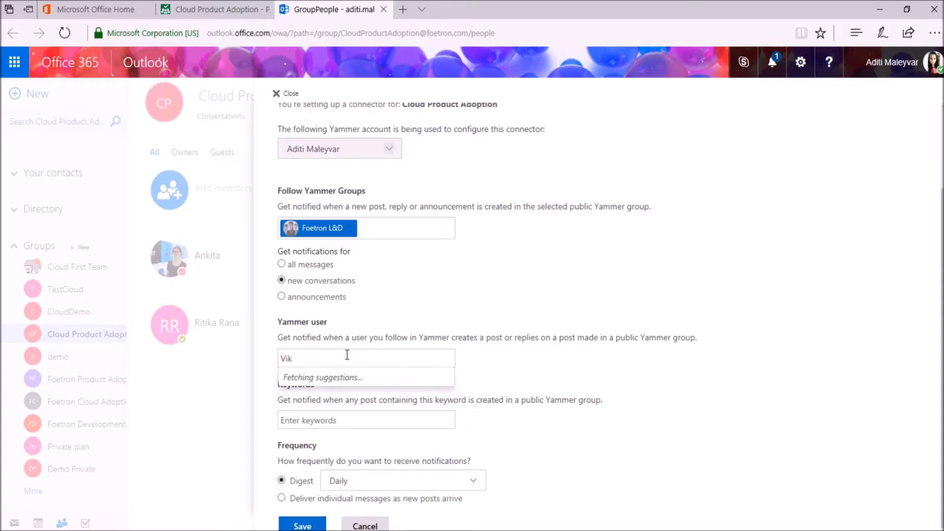
{"action": "left_click", "coordinate": [343, 375]}
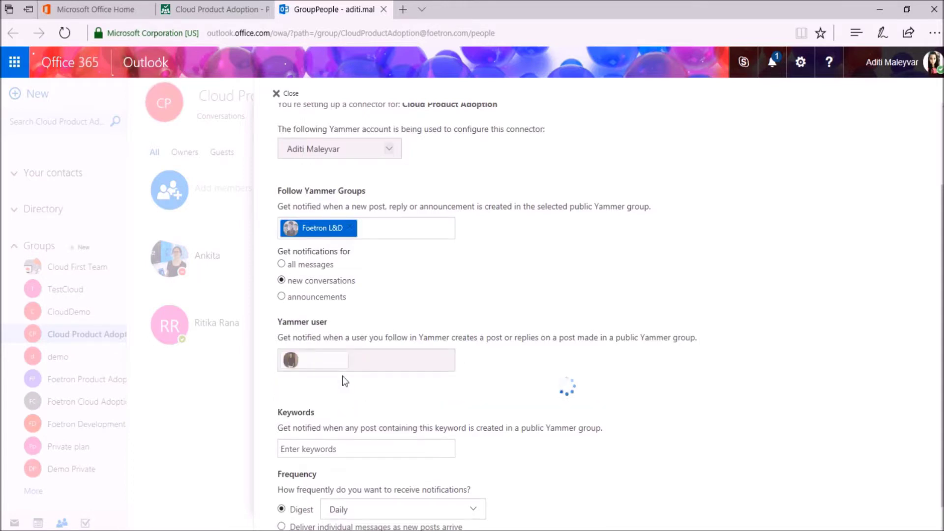
{"action": "type", "text": "R"}
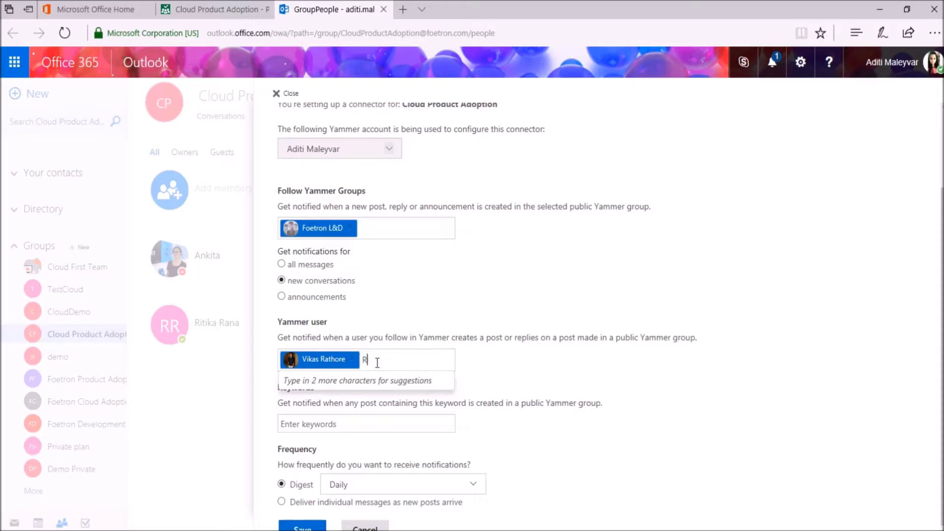
{"action": "type", "text": "it"}
{"action": "left_click", "coordinate": [373, 382]}
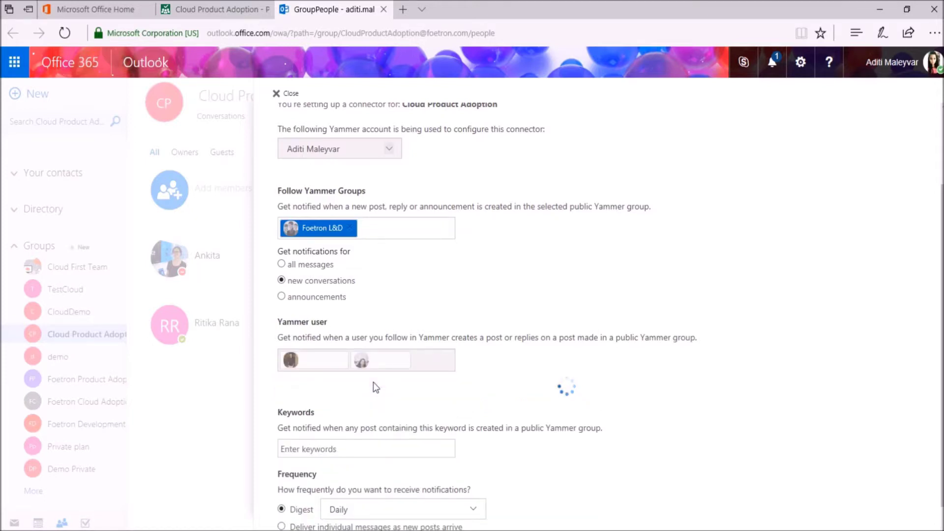
{"action": "scroll", "coordinate": [373, 421], "scroll_direction": "down", "scroll_amount": 1}
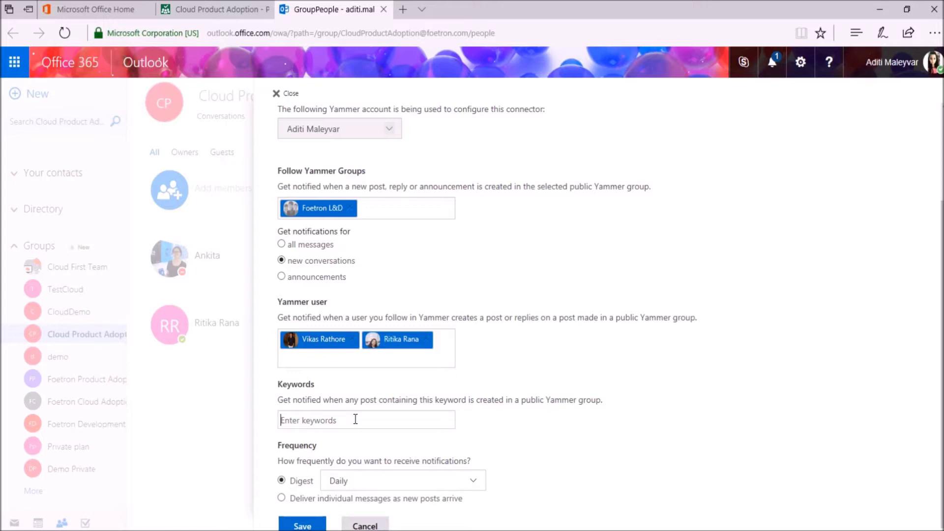
- Watch the keyword #foetron, set the digest to every 15 minutes, and save the connector
{"action": "left_click", "coordinate": [355, 418]}
{"action": "type", "text": "#f"}
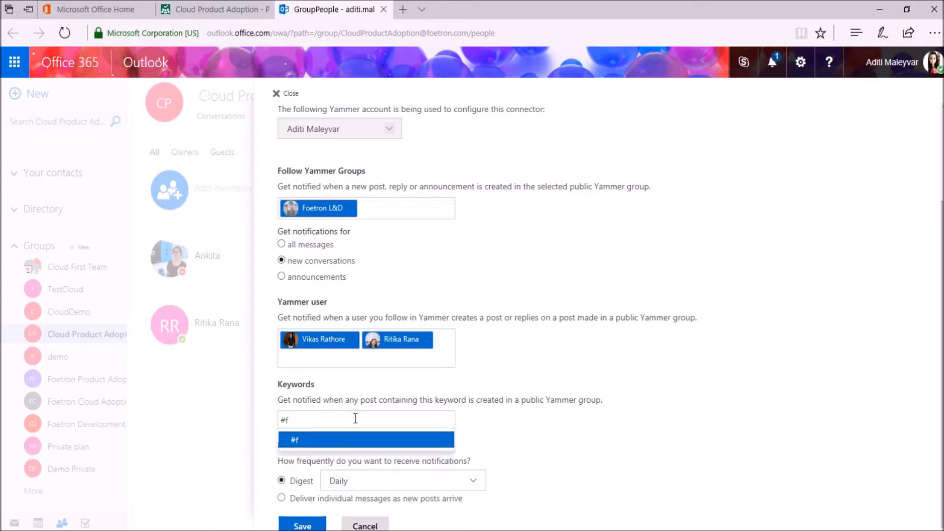
{"action": "type", "text": "oetron"}
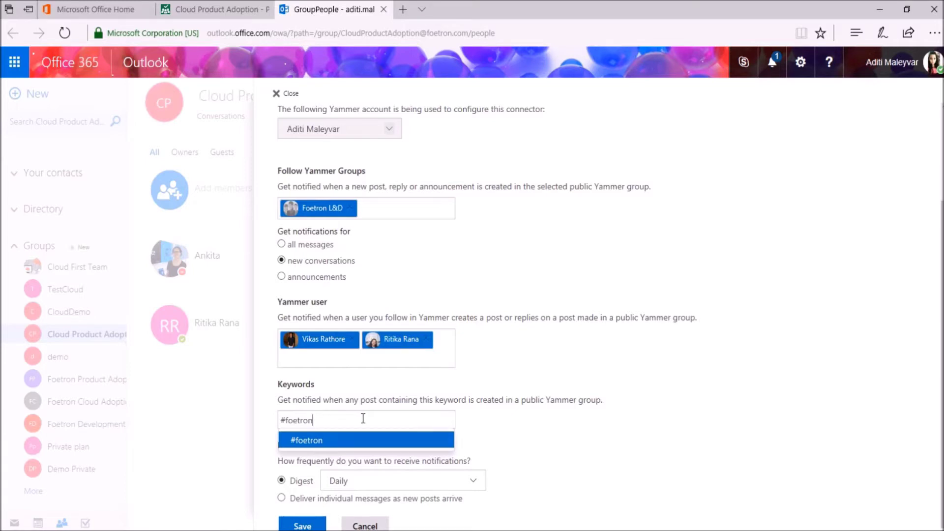
{"action": "key", "text": "Return"}
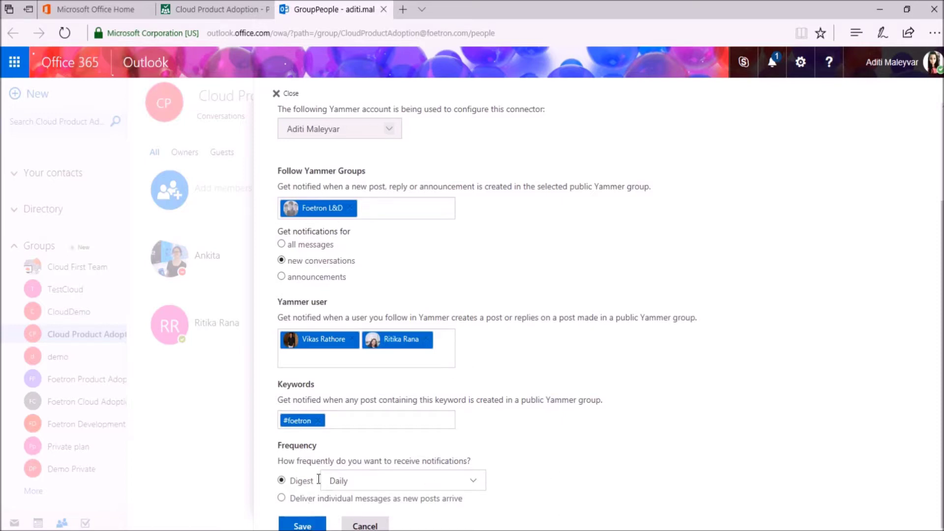
{"action": "left_click", "coordinate": [365, 481]}
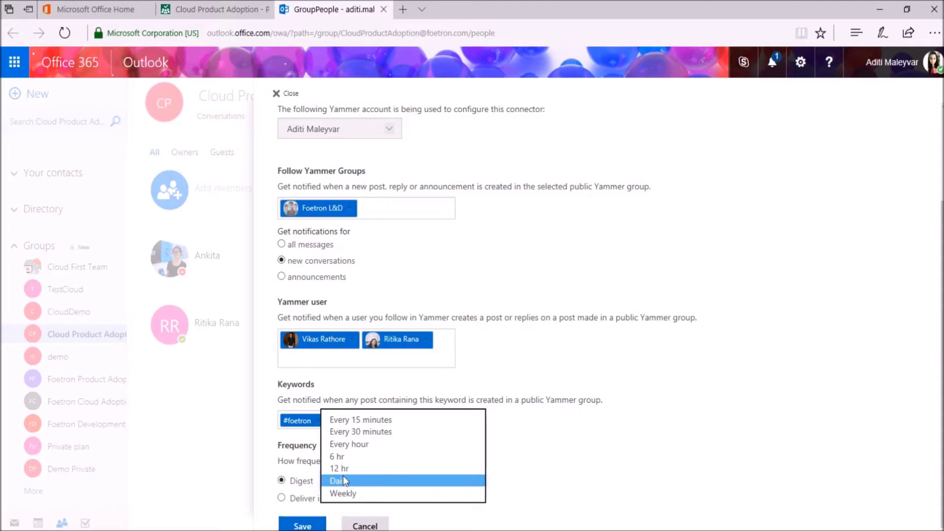
{"action": "left_click", "coordinate": [359, 420]}
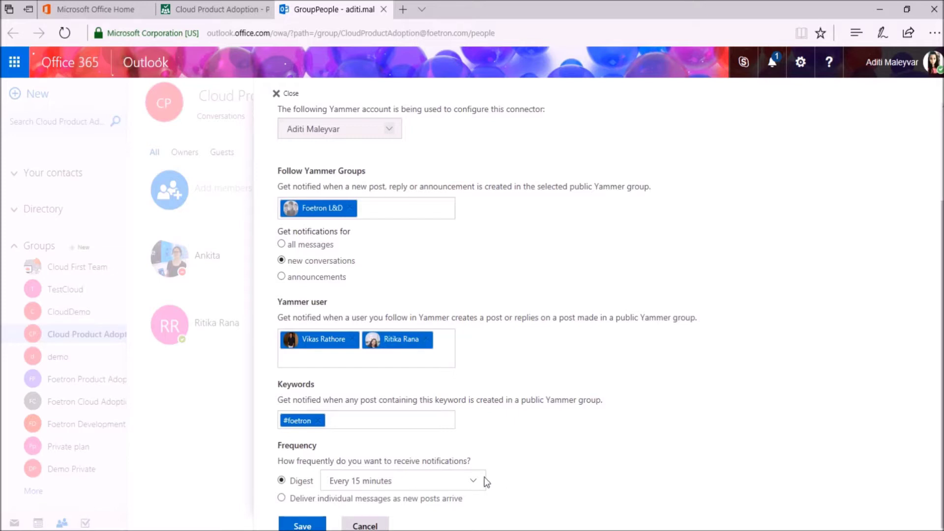
{"action": "left_click", "coordinate": [303, 525]}
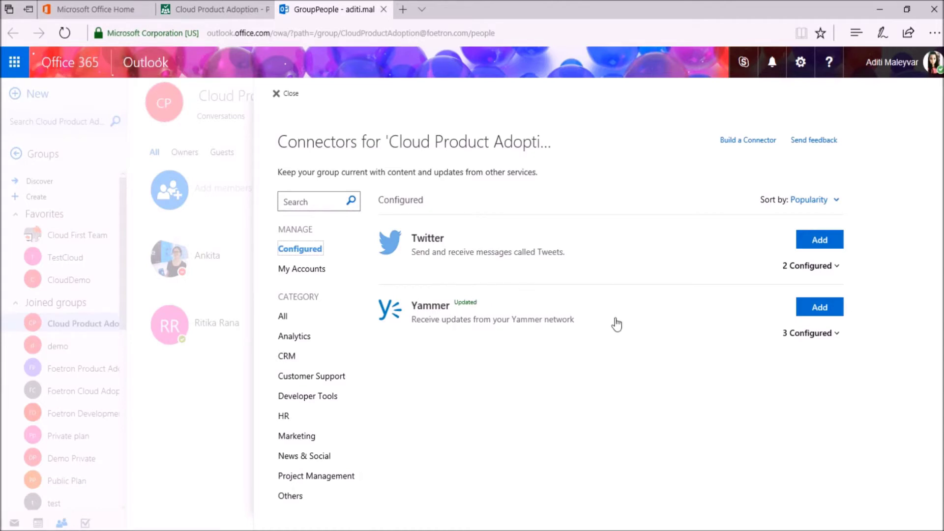
{"action": "left_click", "coordinate": [277, 94]}
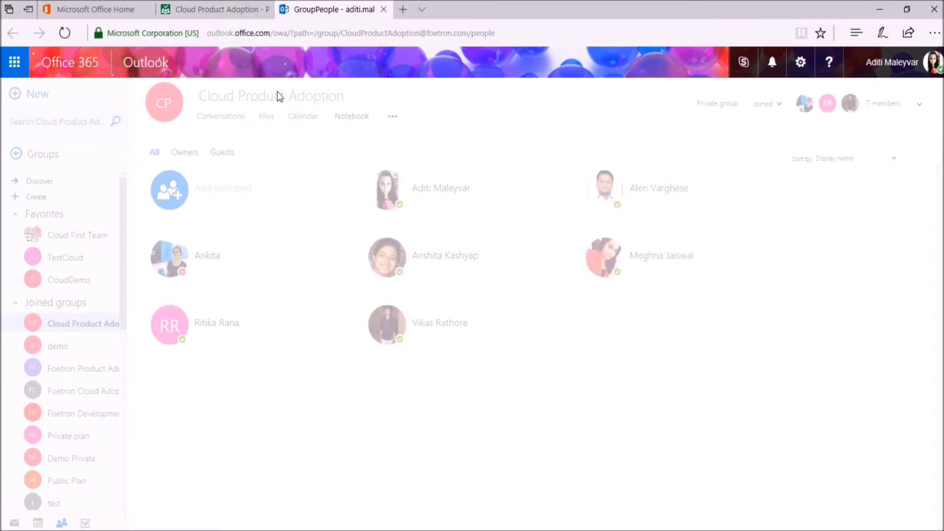
- Open the group's conversations, check the #foetron post in Yammer, and return to the group mail
{"action": "left_click", "coordinate": [234, 121]}
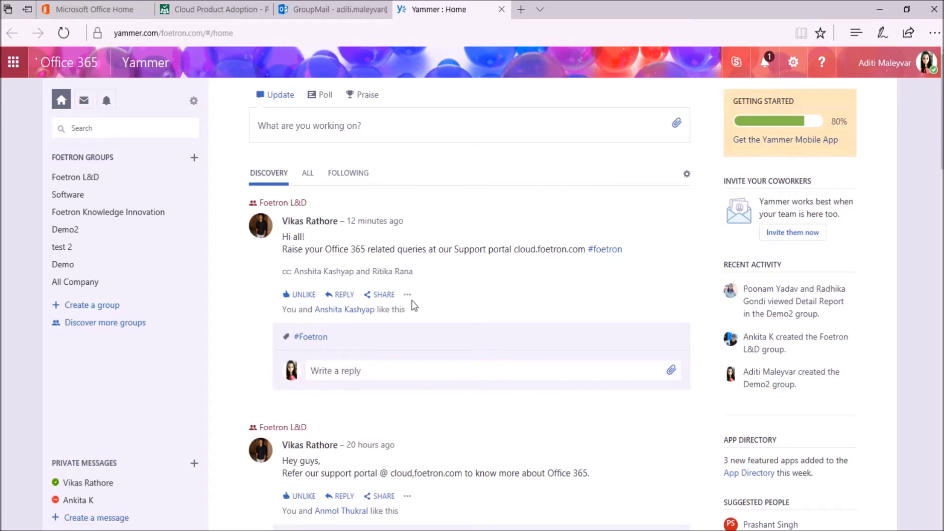
{"action": "key", "text": "ctrl+shift+Tab"}
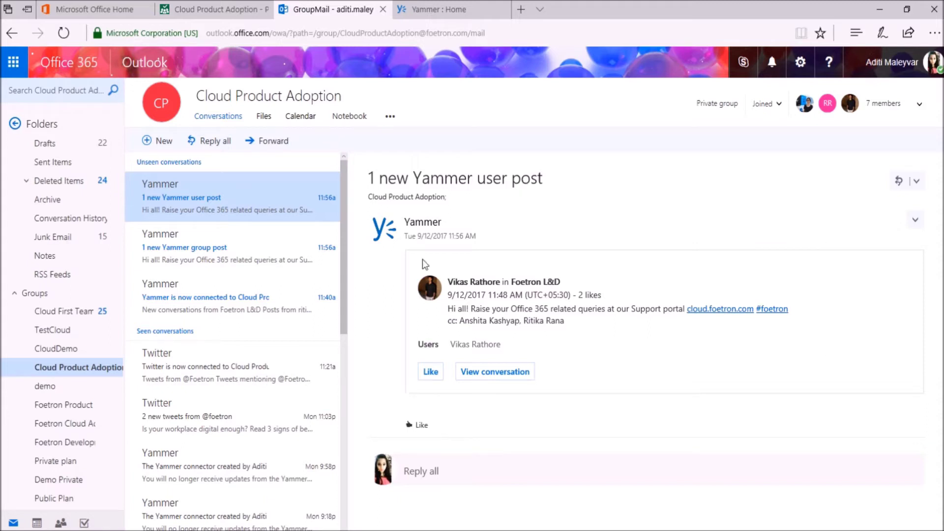
- Like the #foetron Yammer post and open its full conversation in Yammer
{"action": "left_click", "coordinate": [430, 375]}
{"action": "left_click", "coordinate": [497, 373]}
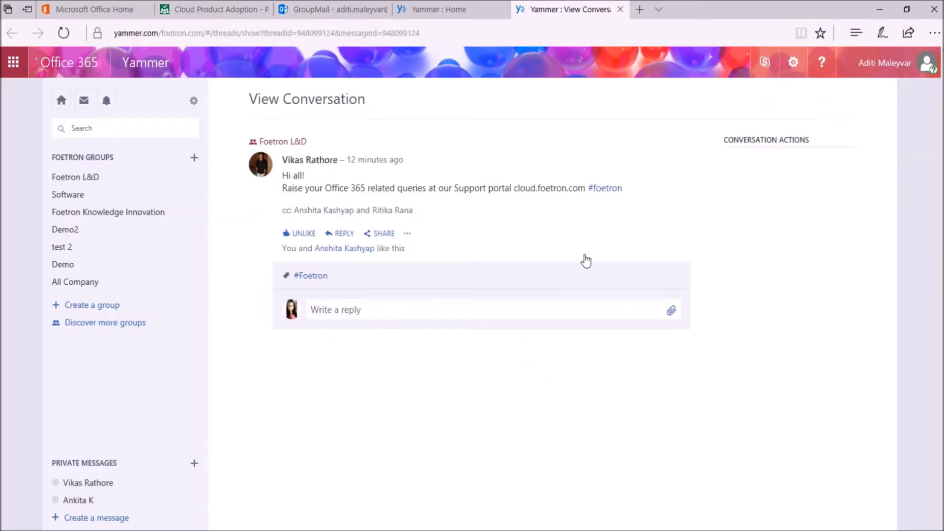